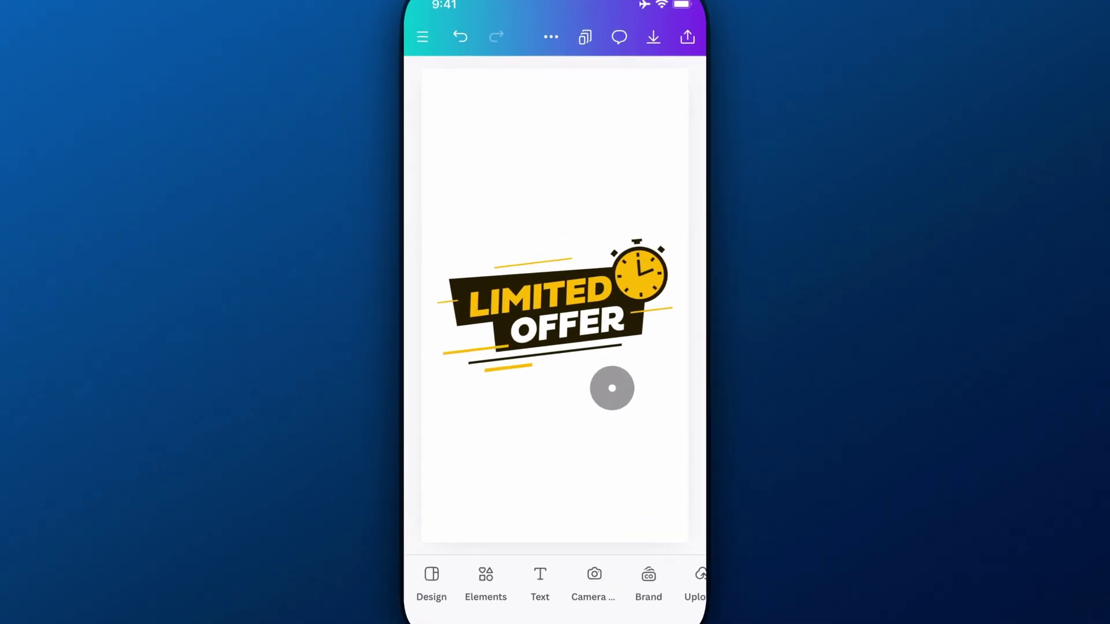
# - Select the LIMITED OFFER graphic, then select the whole design page instead
pyautogui.click(599, 326)
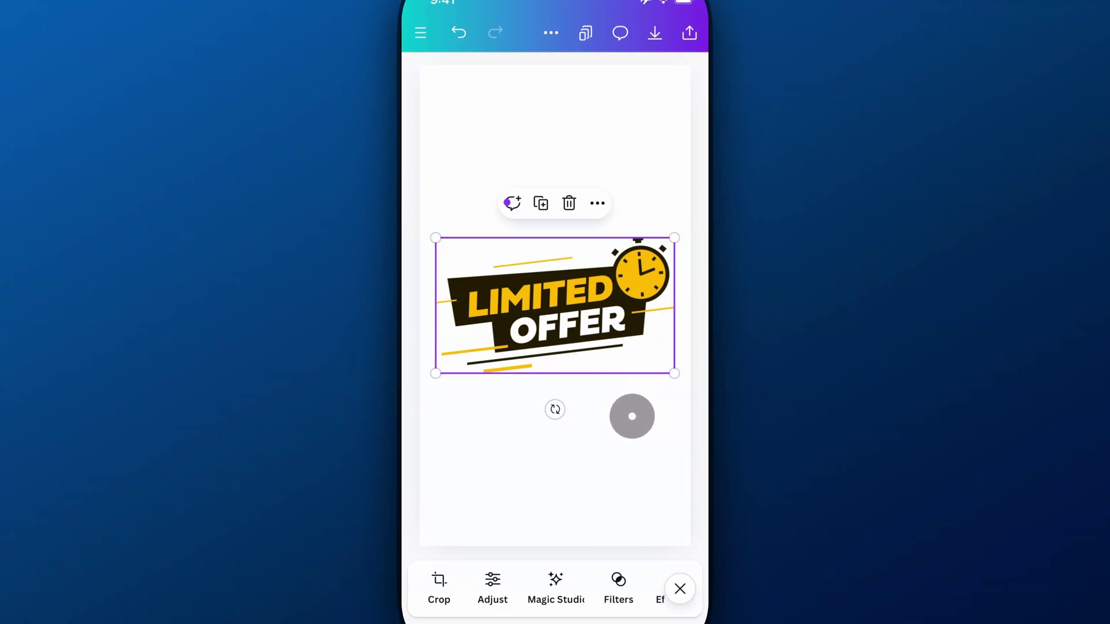
pyautogui.click(631, 416)
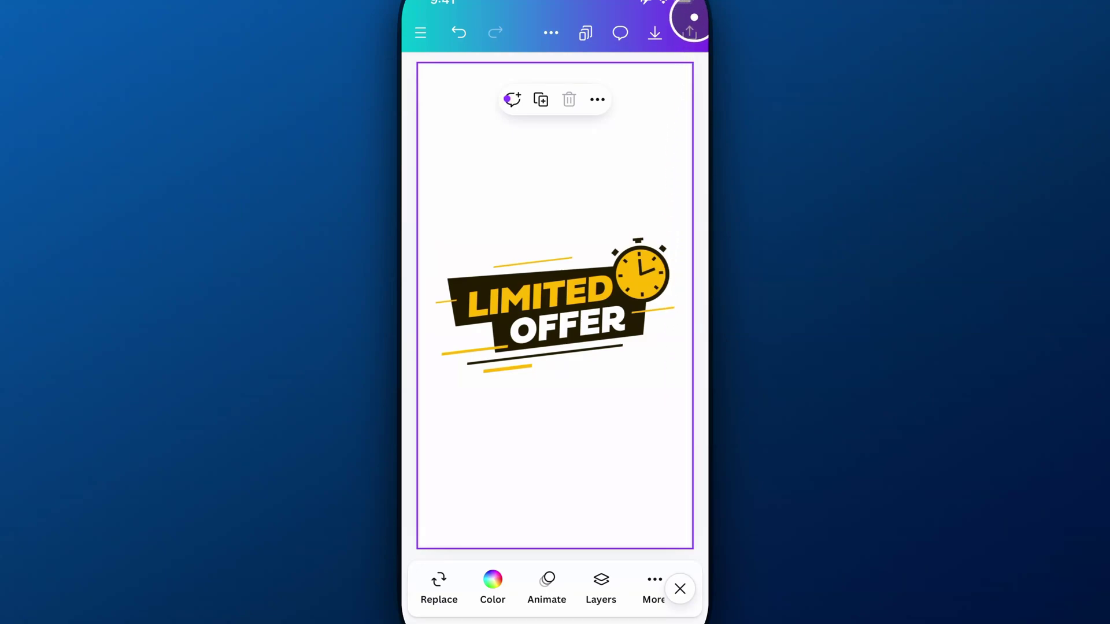
# - From the Share menu's Download settings, choose SVG as the file type
pyautogui.click(689, 32)
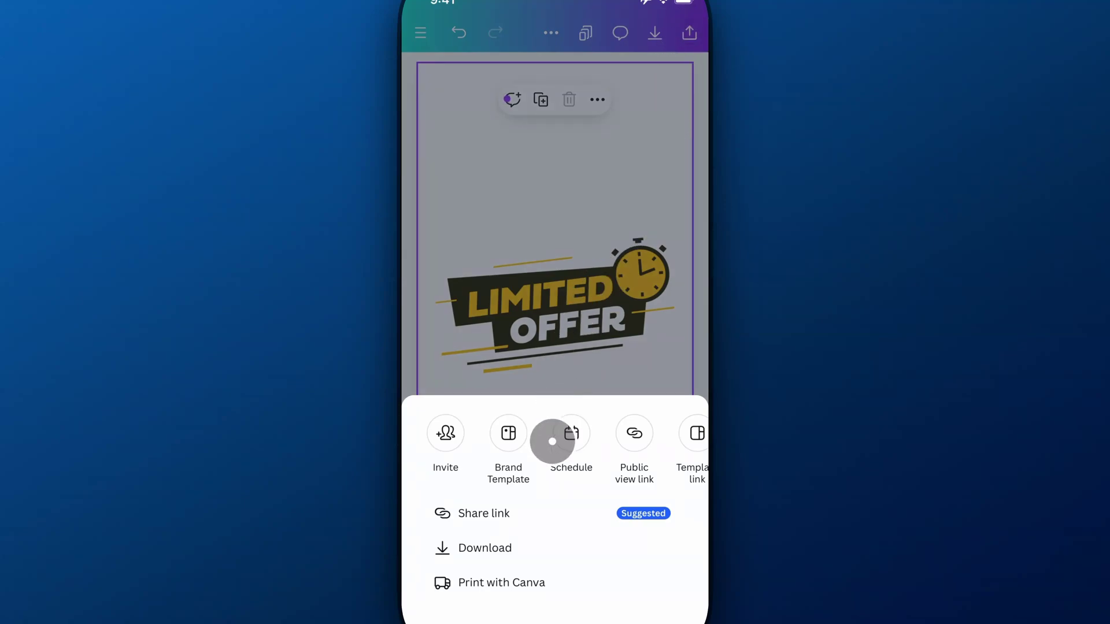
pyautogui.click(529, 547)
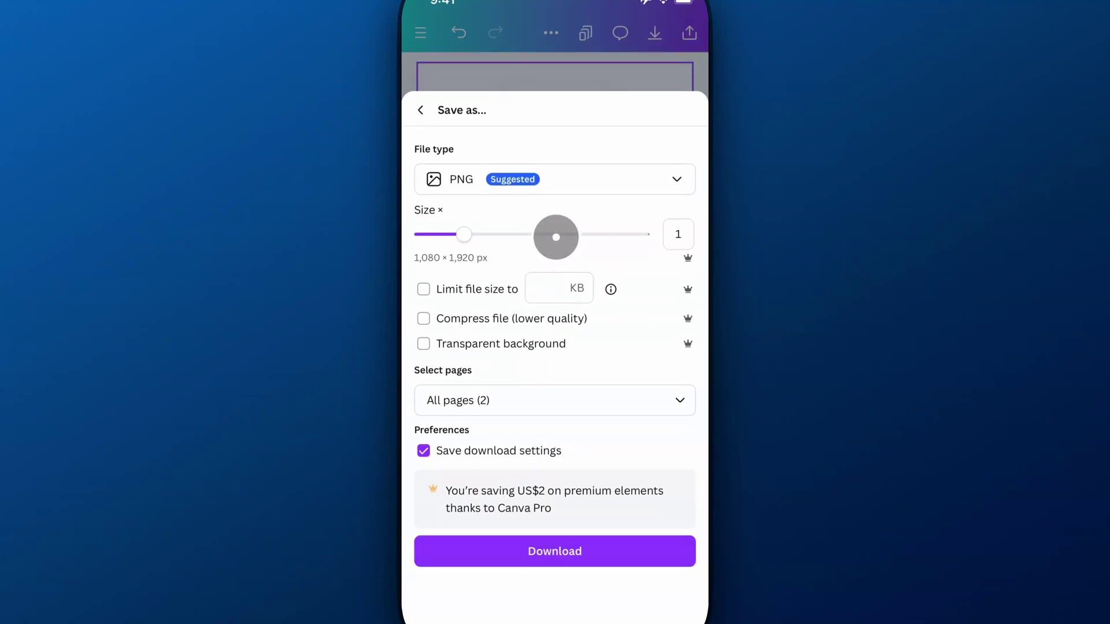
pyautogui.click(560, 195)
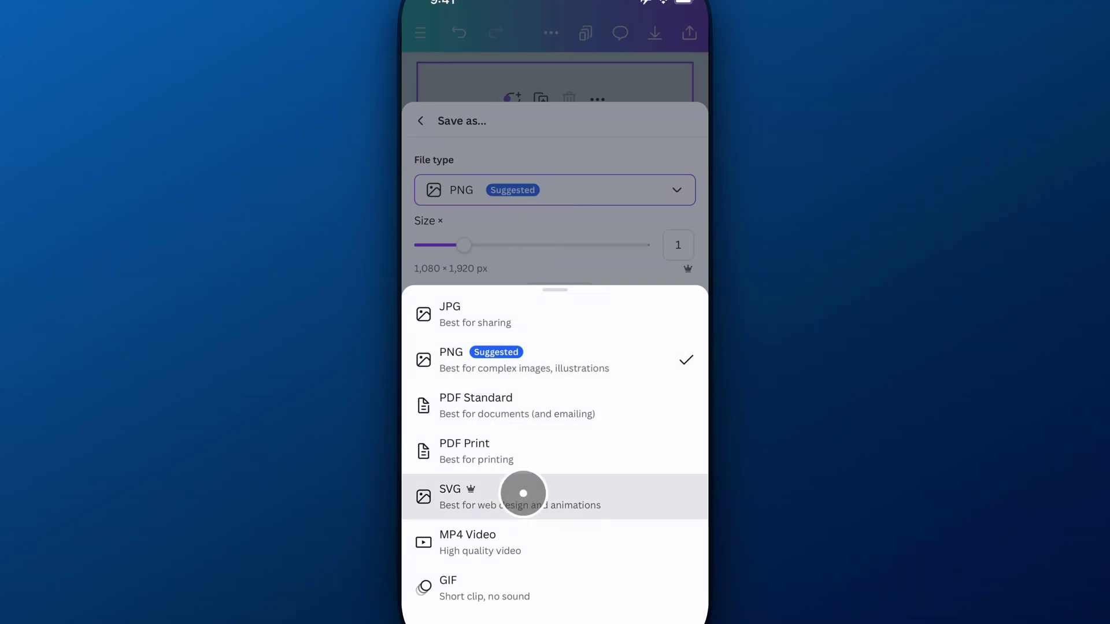
pyautogui.click(524, 493)
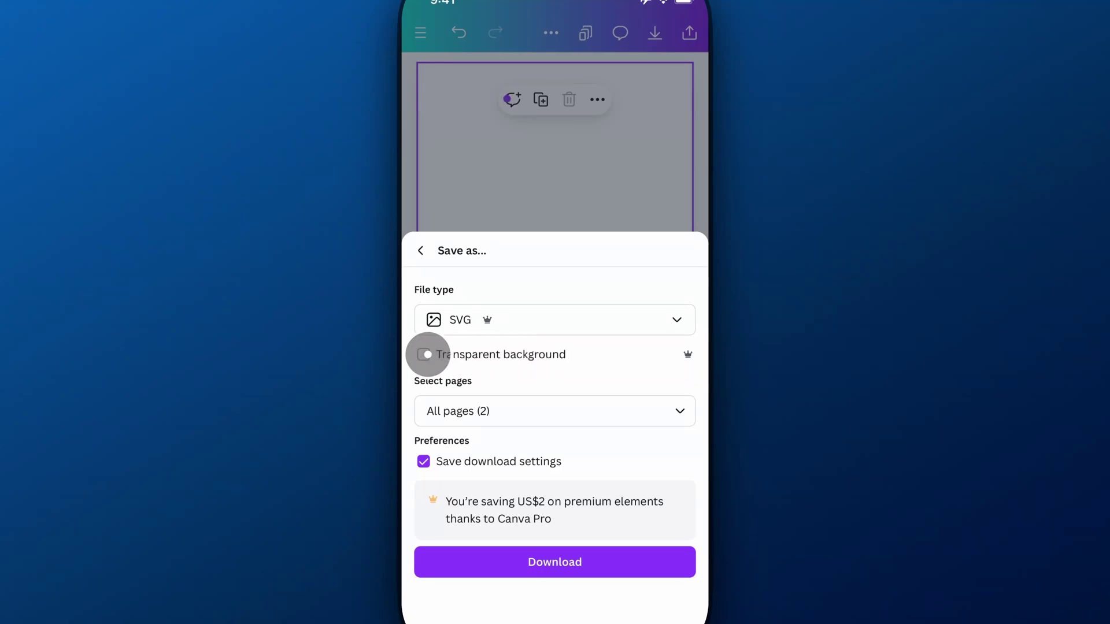
# - Turn on Transparent background and limit the SVG export to Page 2 only
pyautogui.click(425, 354)
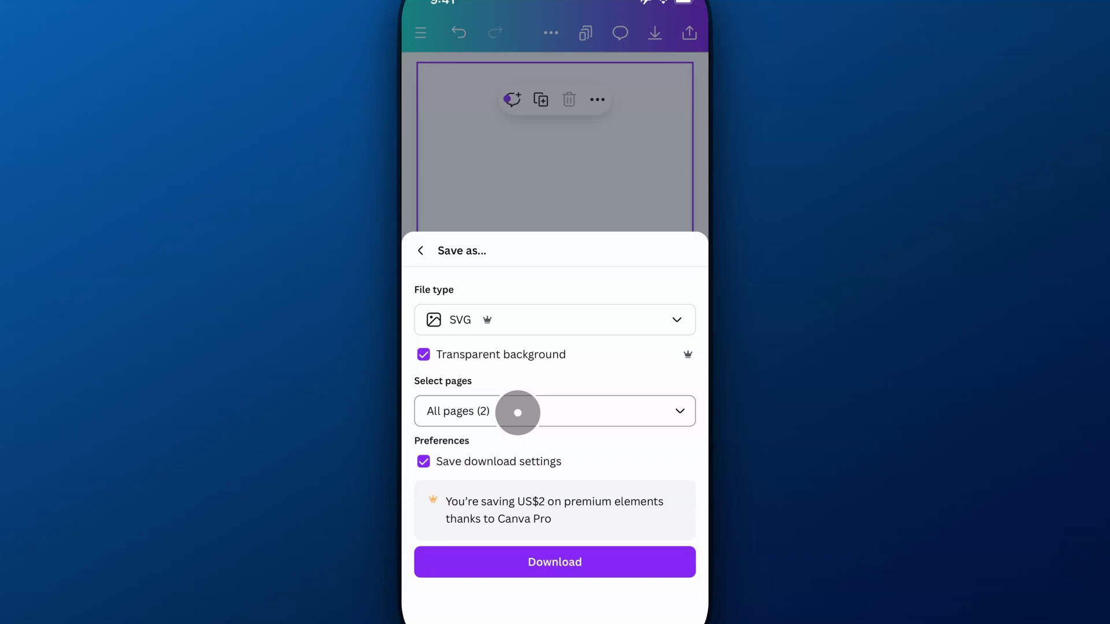
pyautogui.click(518, 412)
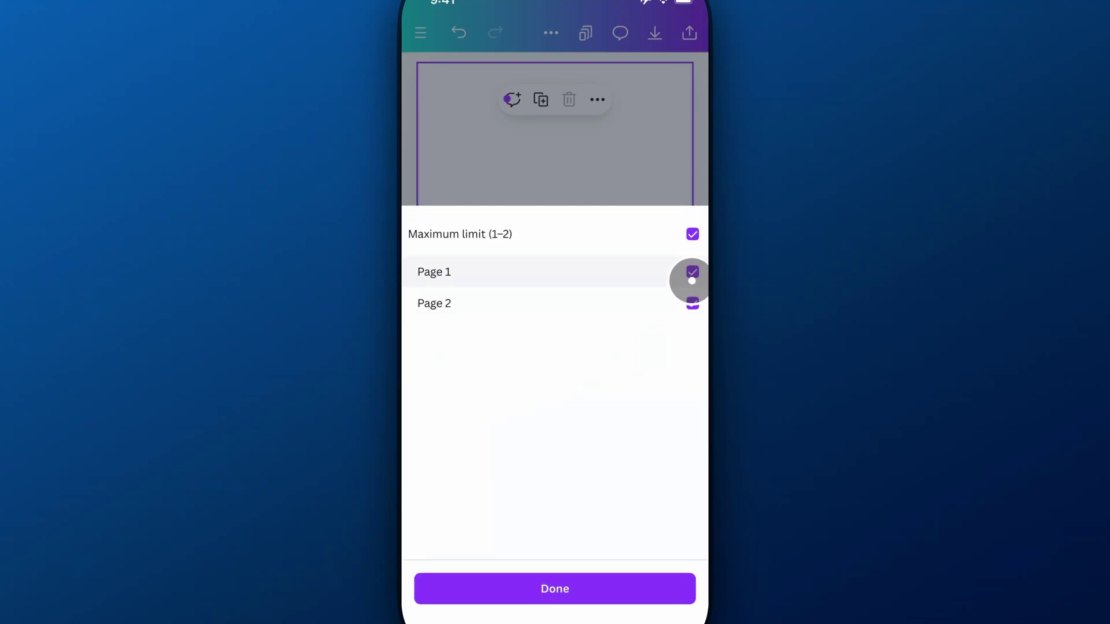
pyautogui.click(692, 274)
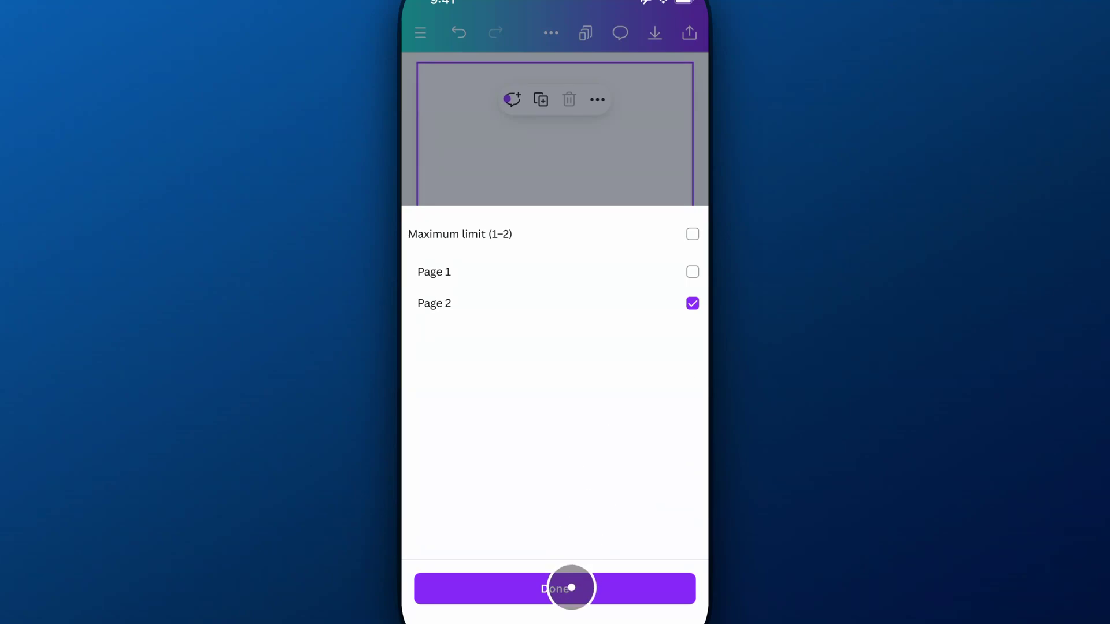
pyautogui.click(571, 588)
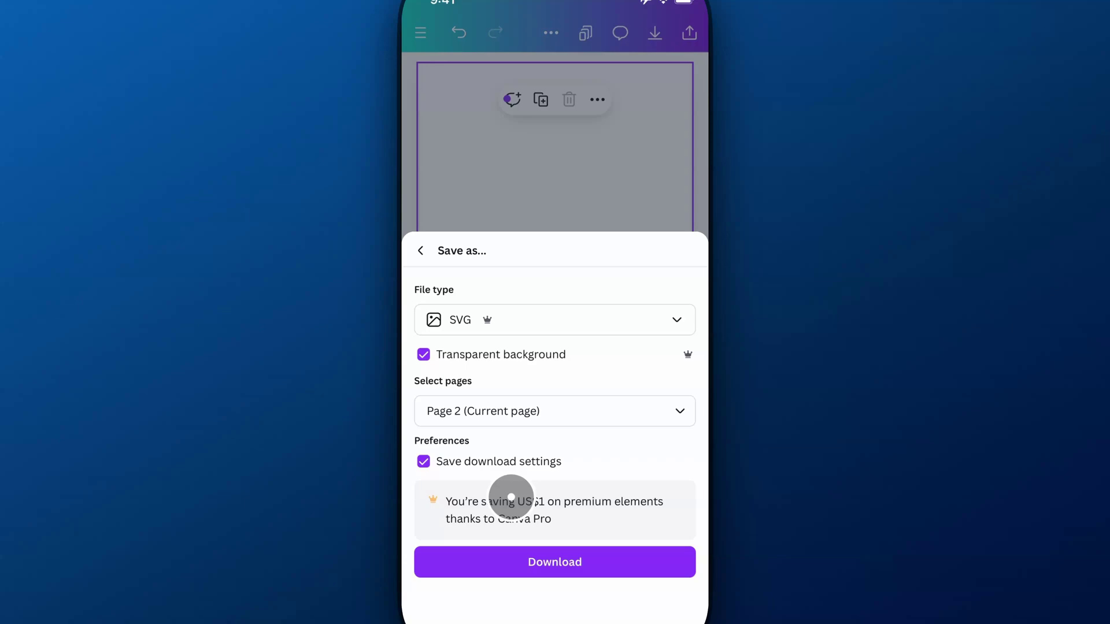
# - Download the SVG, then dismiss the share sheet and the 'You've got your design' confirmation
pyautogui.click(547, 562)
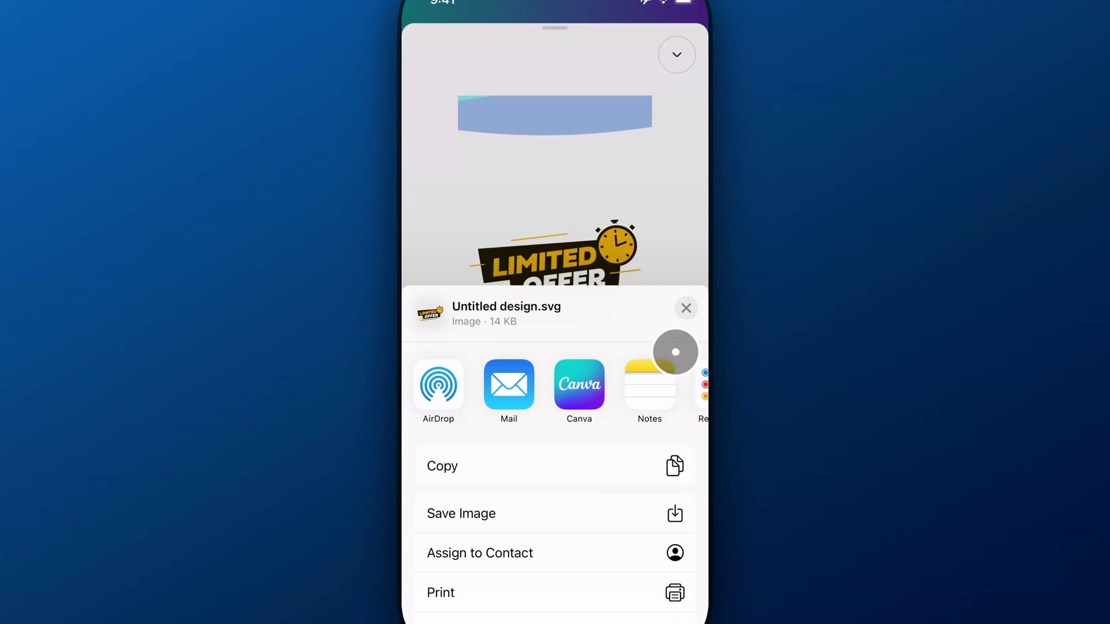
pyautogui.click(686, 309)
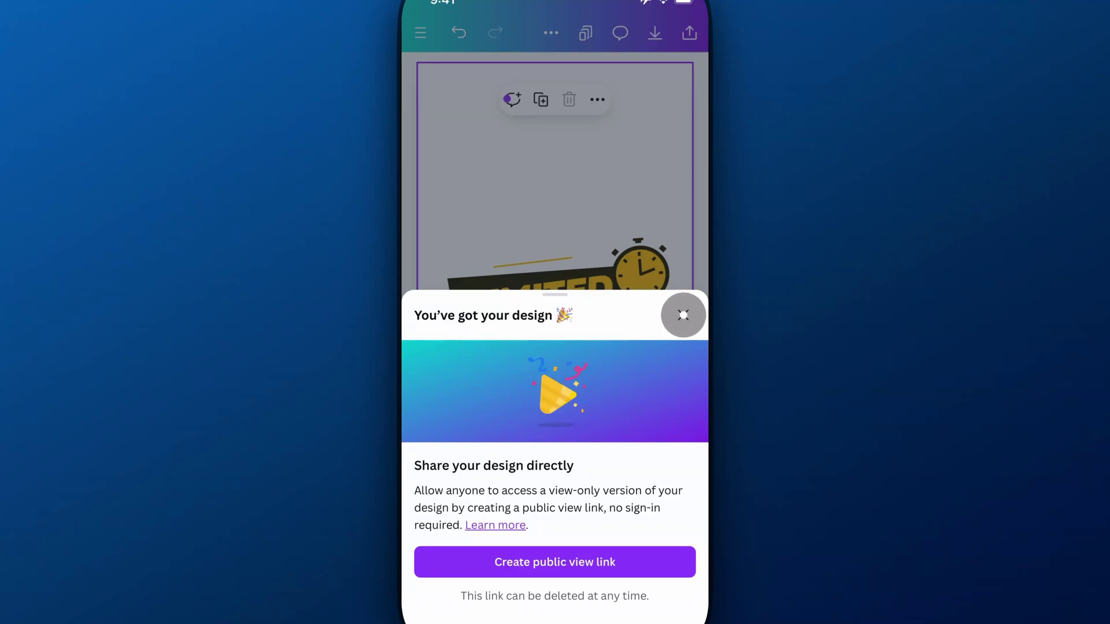
pyautogui.click(684, 316)
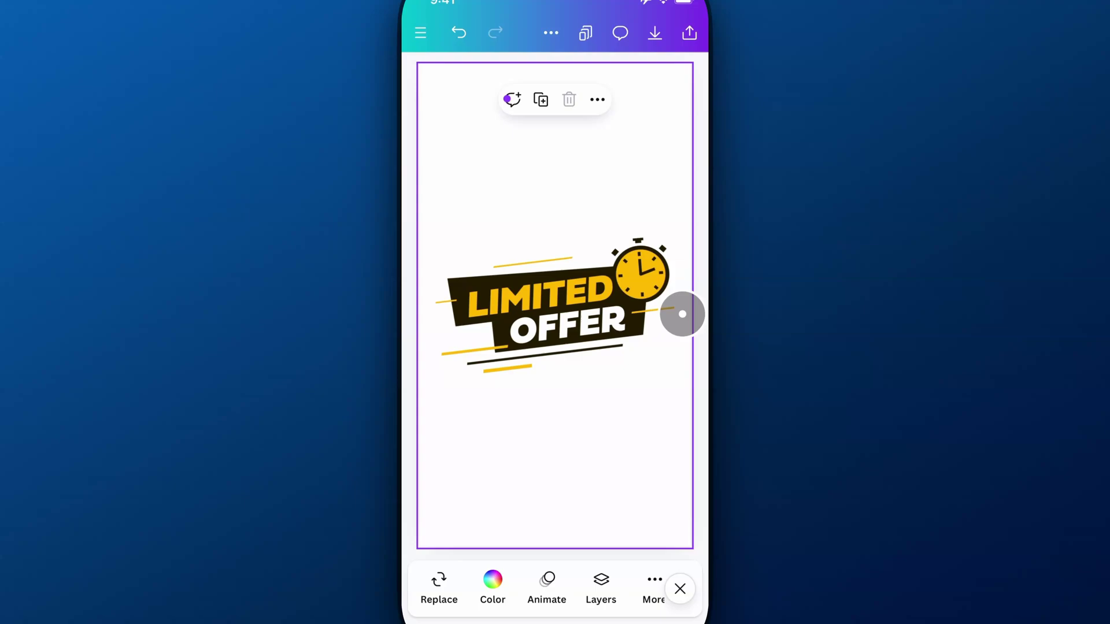
# - Leave Canva for the home screen and Photos, then switch apps to reach Files
pyautogui.press('super+shift+h')
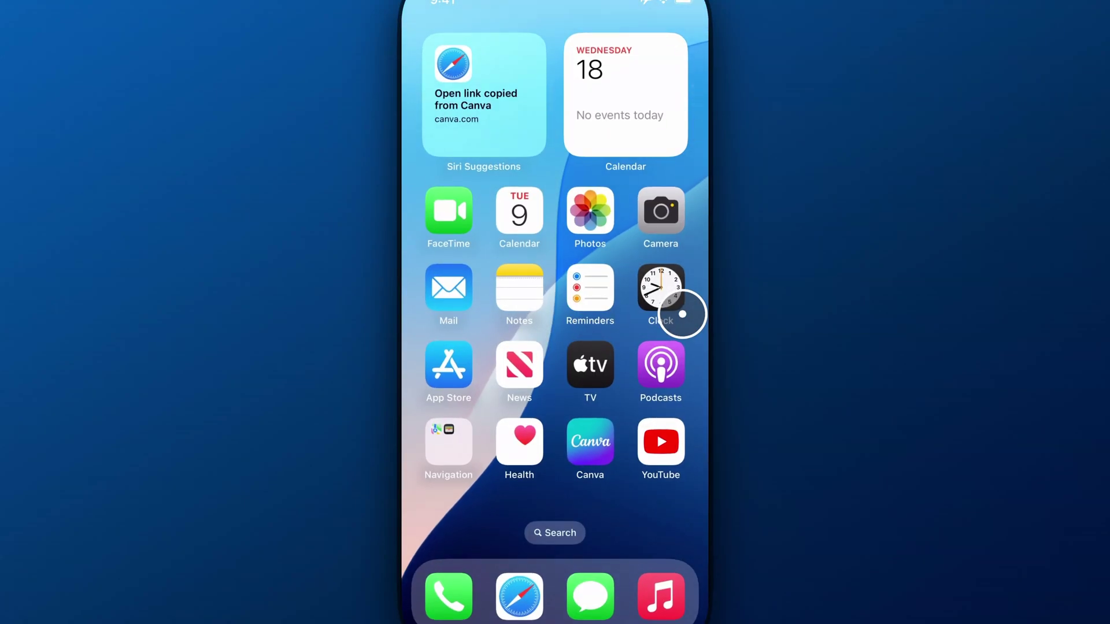
pyautogui.click(589, 211)
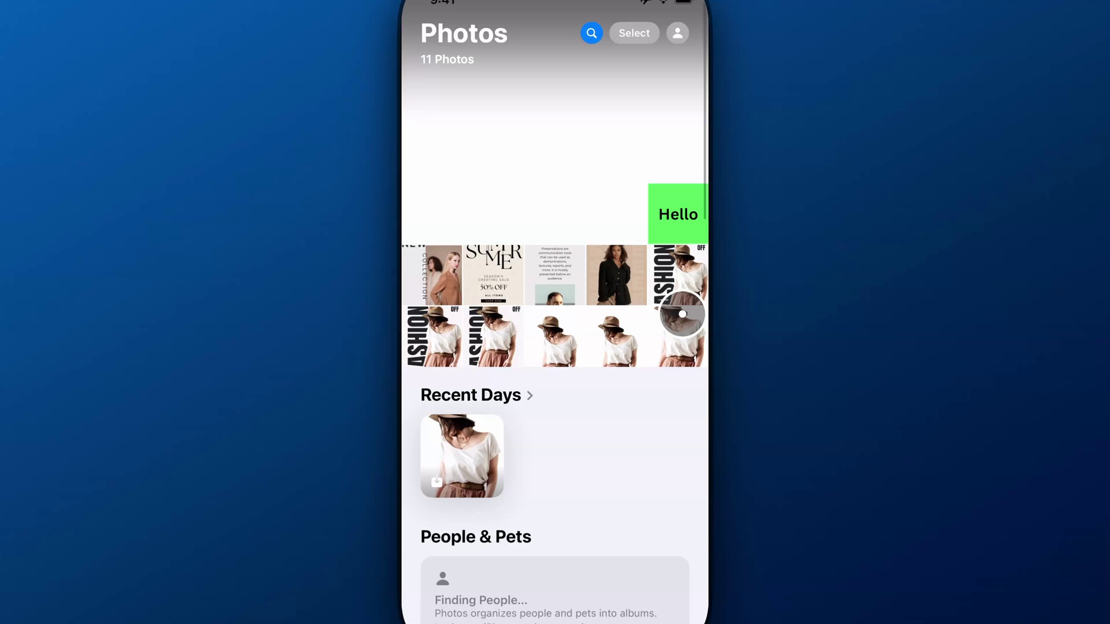
pyautogui.press('ctrl+shift+super+h')
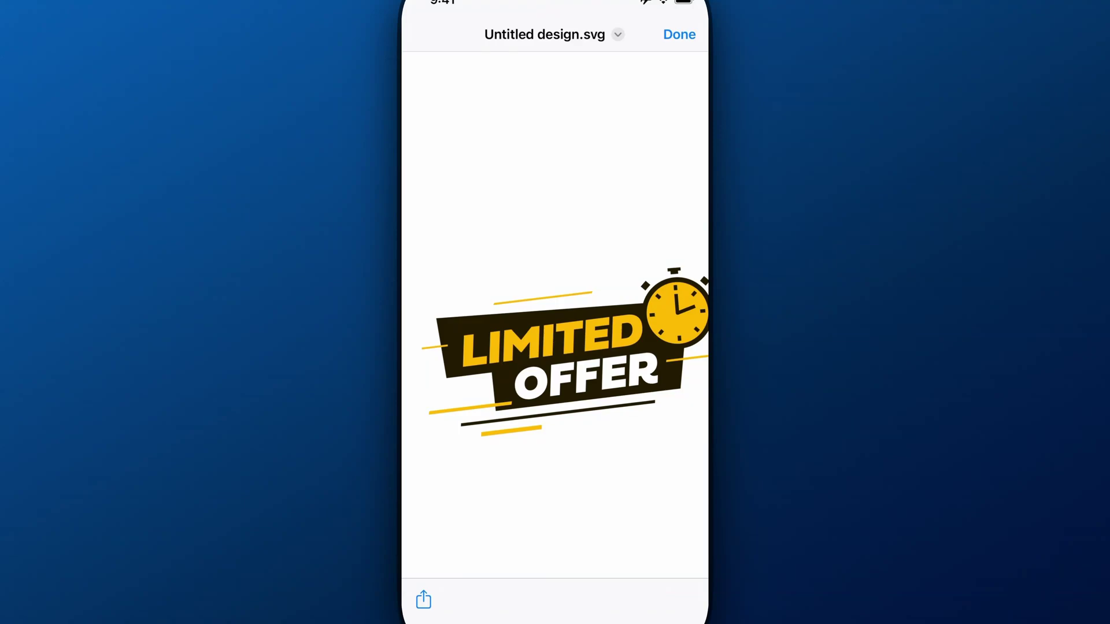
pyautogui.scroll(-2, 556, 330)
# - Show the AirDrop, Mail, Freeform and Notes share options for Untitled design.svg
pyautogui.click(644, 397)
# - Show and dismiss the Untitled design.svg share sheet twice, ending on the graphic preview
pyautogui.click(427, 596)
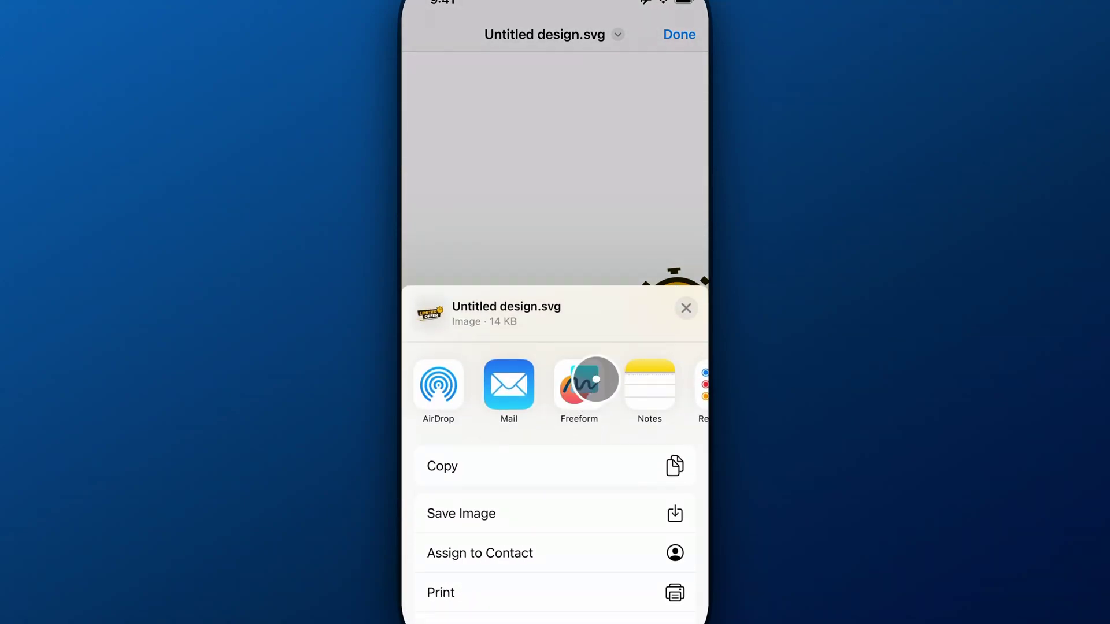
pyautogui.click(648, 229)
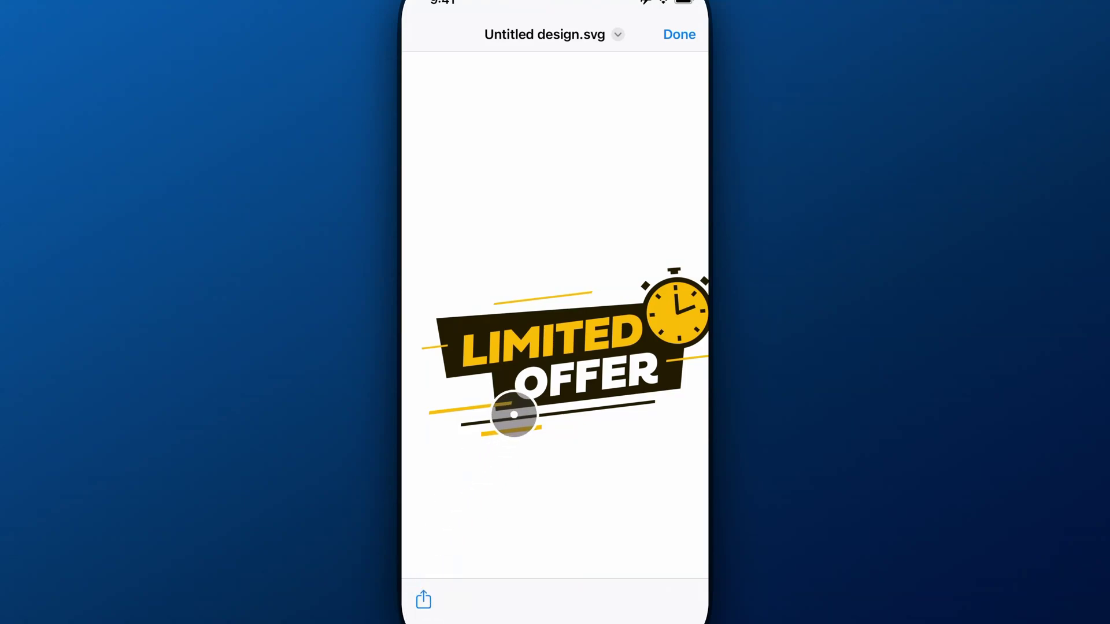
pyautogui.click(428, 601)
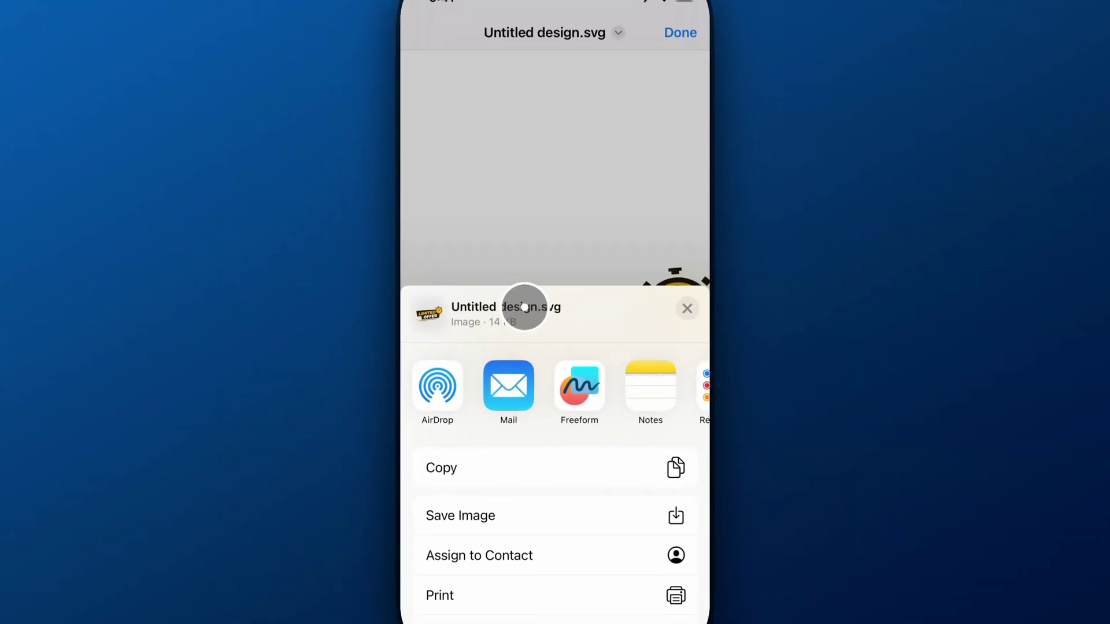
pyautogui.click(544, 244)
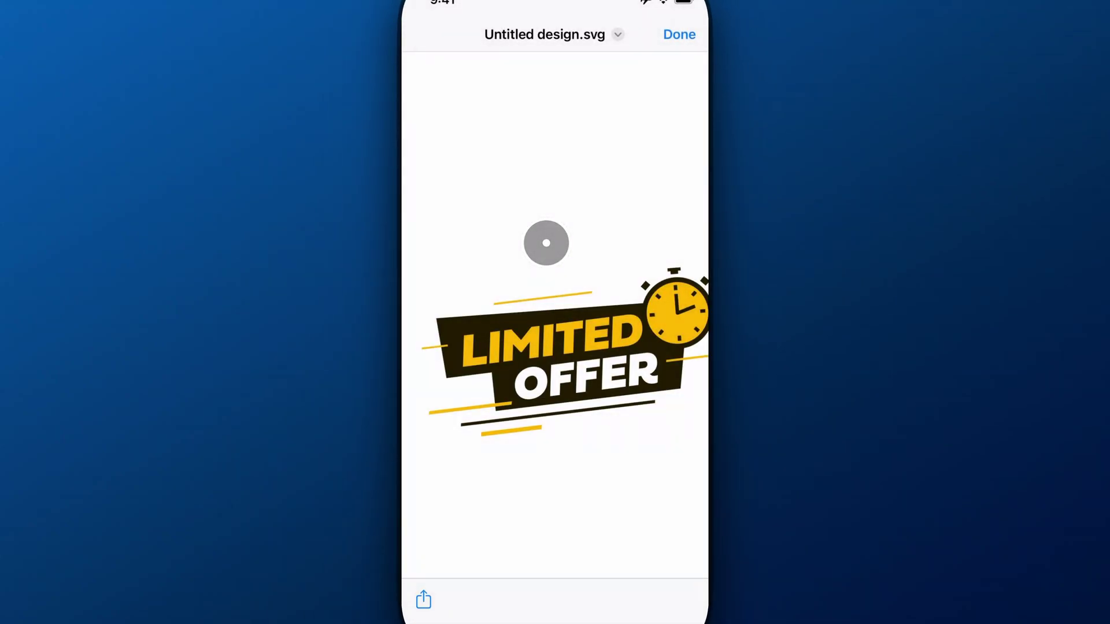